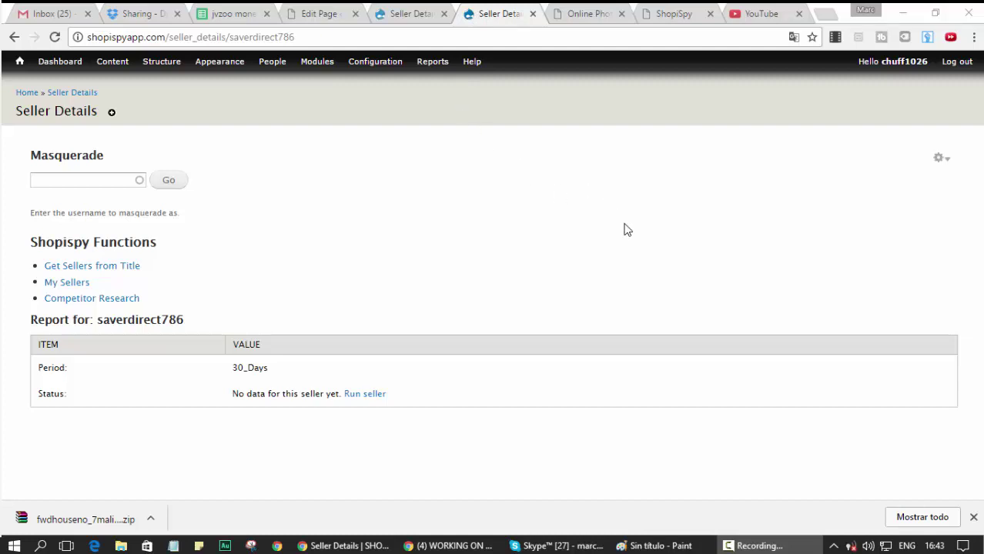
Step: Open Competitor Research and check the Time Period choices, leaving them unchanged
{"action": "left_click", "coordinate": [799, 239]}
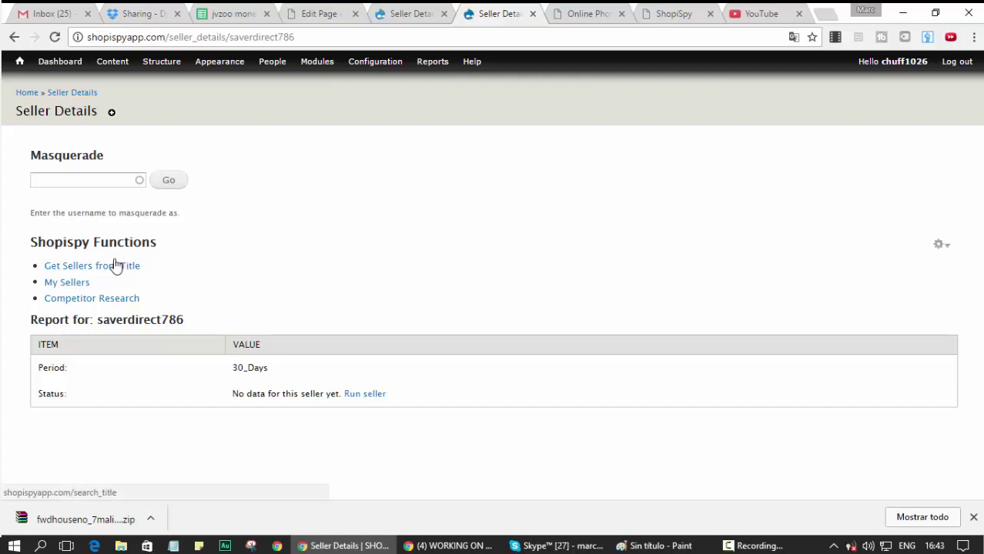
{"action": "left_click", "coordinate": [129, 300]}
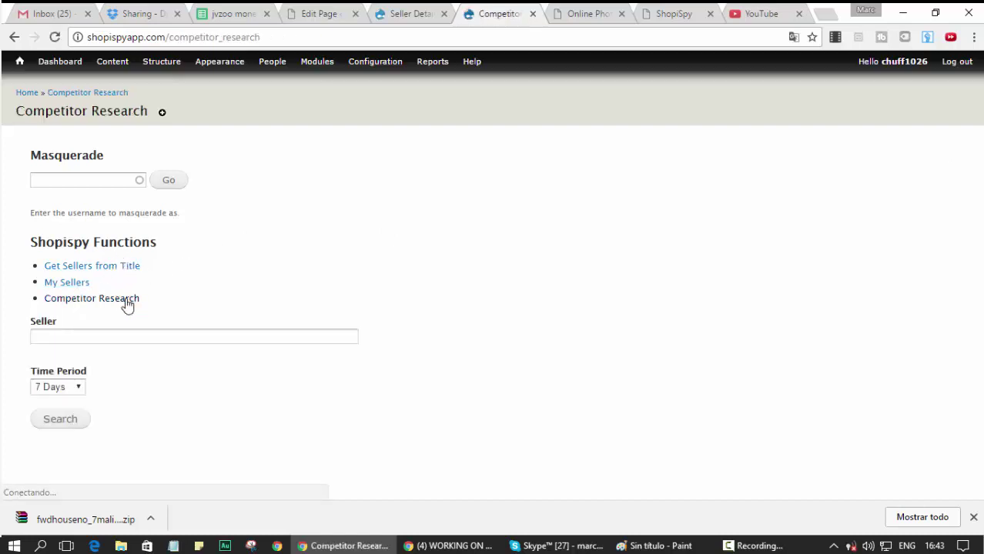
{"action": "left_click", "coordinate": [186, 339]}
{"action": "left_click", "coordinate": [80, 387]}
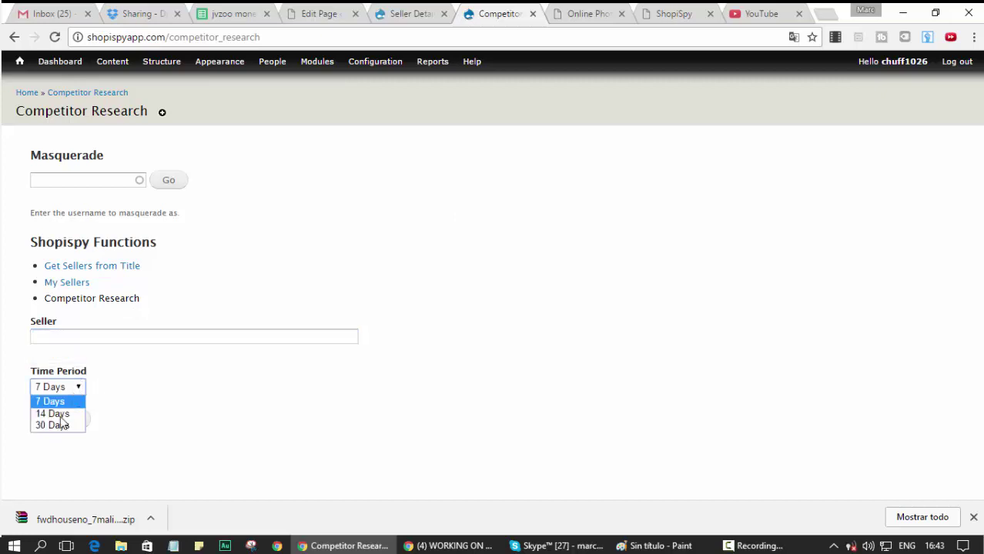
{"action": "left_click", "coordinate": [231, 305]}
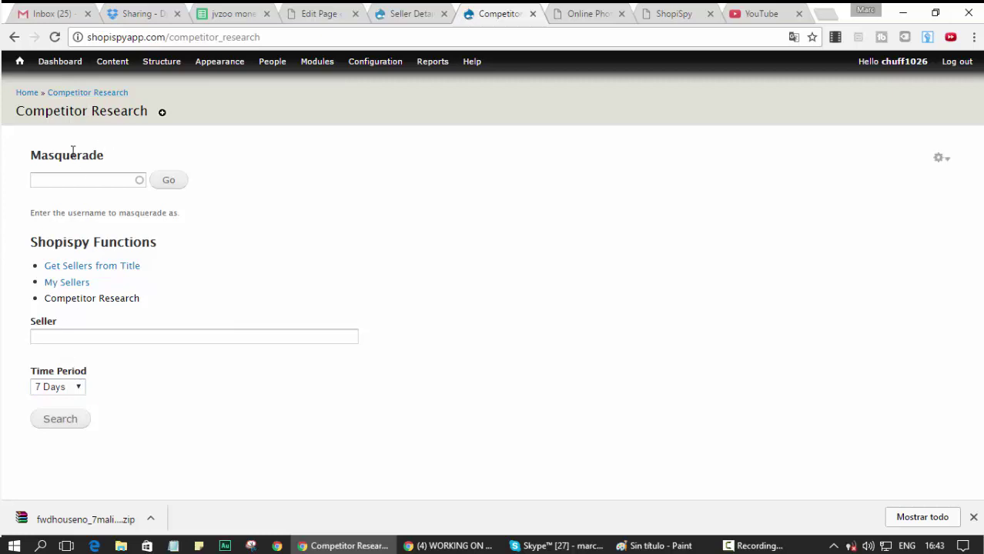
Step: Return to the ShopiSpy home page and bring up the My Sellers table of tracked sellers
{"action": "left_click", "coordinate": [31, 93]}
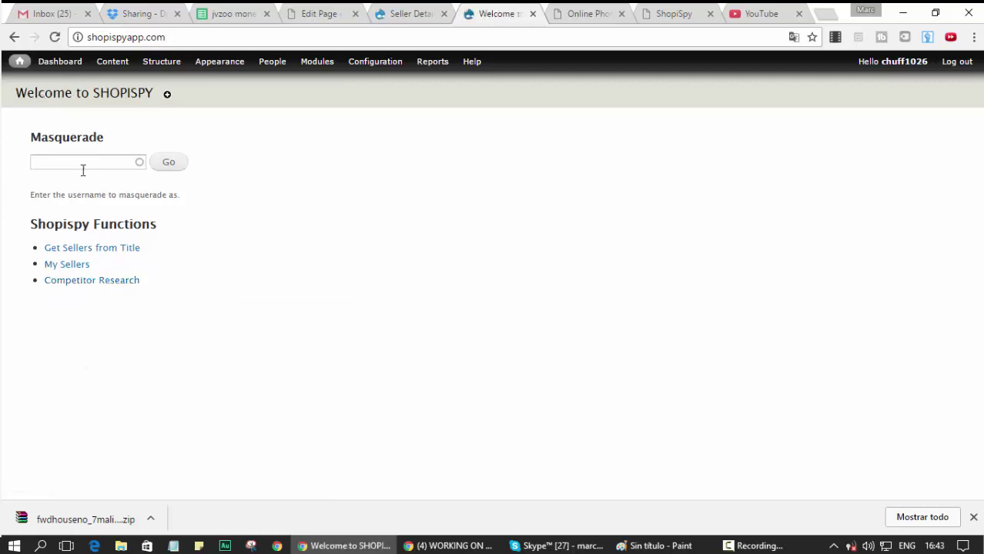
{"action": "left_click", "coordinate": [48, 266]}
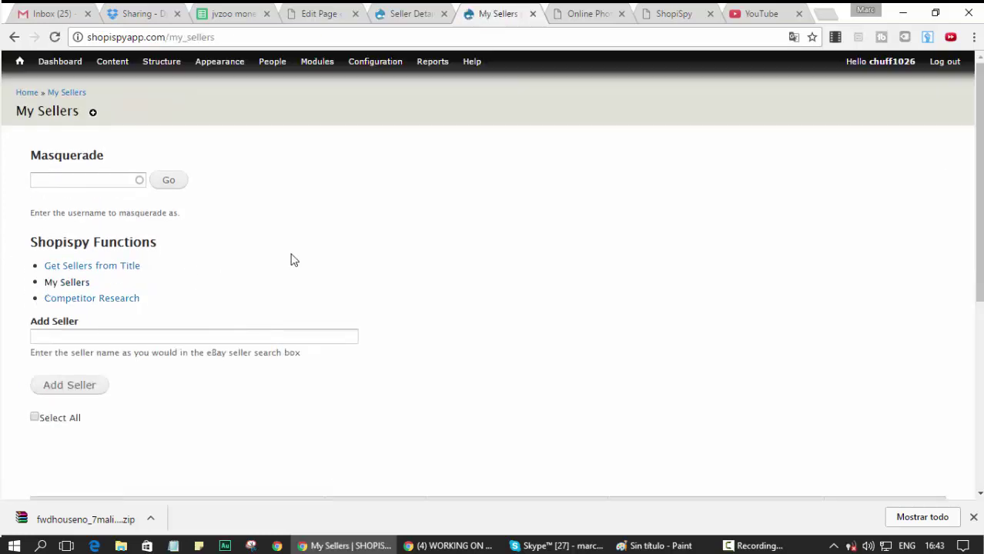
{"action": "scroll", "coordinate": [219, 262], "scroll_direction": "down", "scroll_amount": 4}
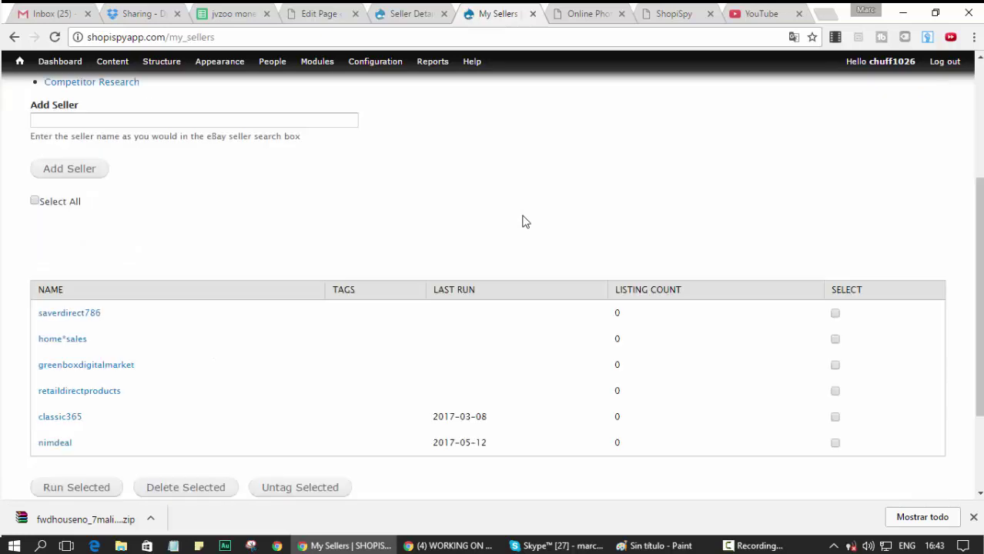
Step: Open nimdeal's report and check the 30_Days period, 448 listings and $76.08 average price
{"action": "left_click", "coordinate": [46, 451]}
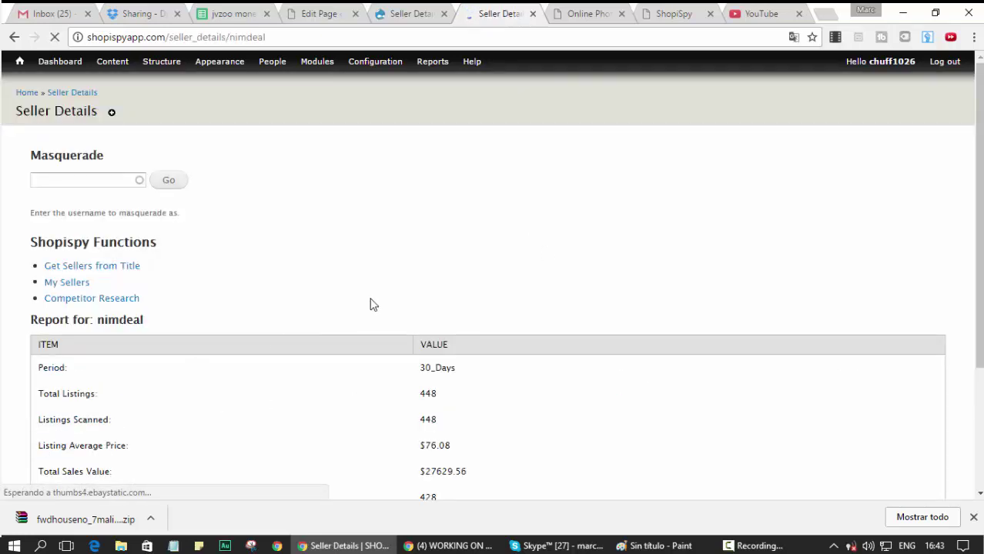
{"action": "scroll", "coordinate": [366, 306], "scroll_direction": "down", "scroll_amount": 2}
{"action": "double_click", "coordinate": [440, 191]}
{"action": "left_click", "coordinate": [421, 216]}
{"action": "double_click", "coordinate": [425, 218]}
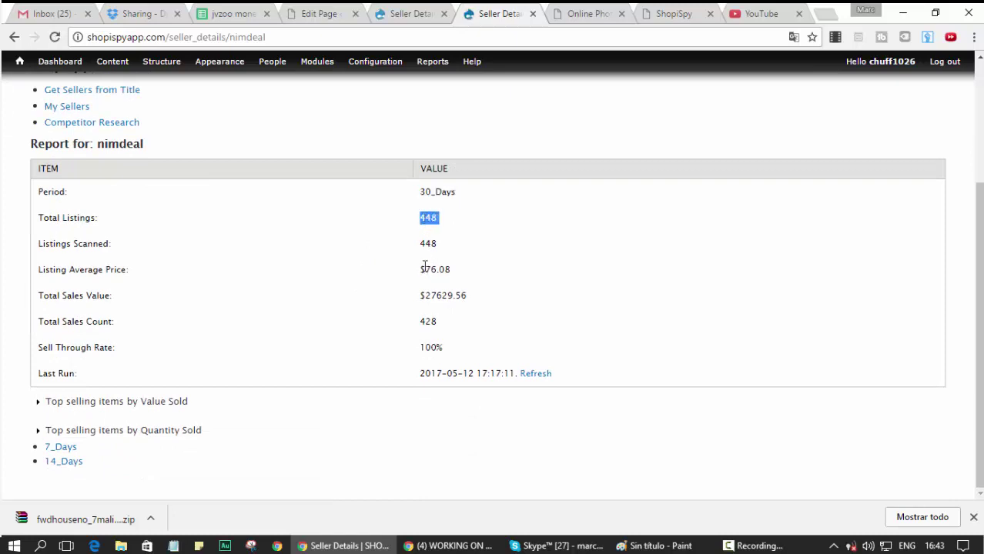
{"action": "triple_click", "coordinate": [424, 268]}
Step: Check the sales value, 100% sell-through and 2017-05-12 last run, then expand top items by quantity sold
{"action": "triple_click", "coordinate": [89, 300]}
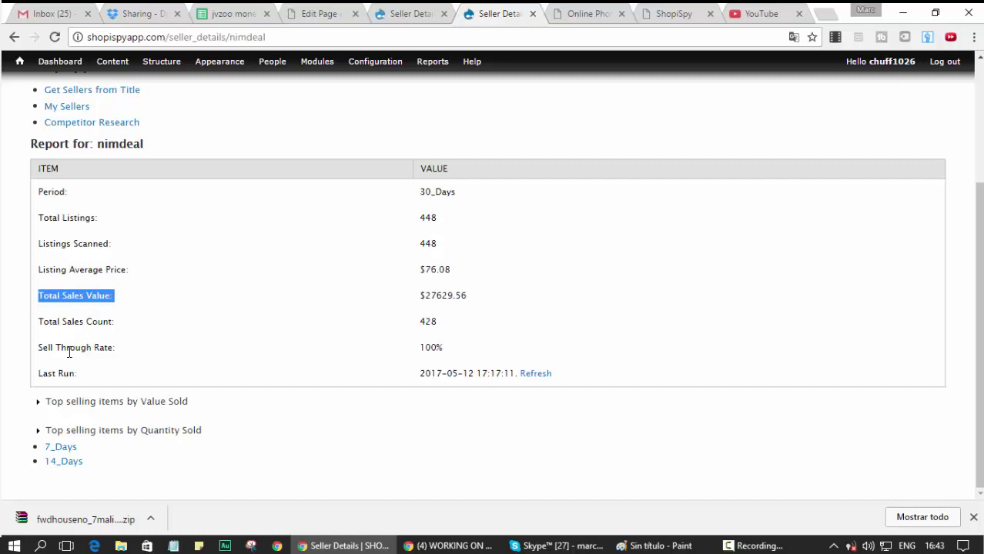
{"action": "triple_click", "coordinate": [437, 348]}
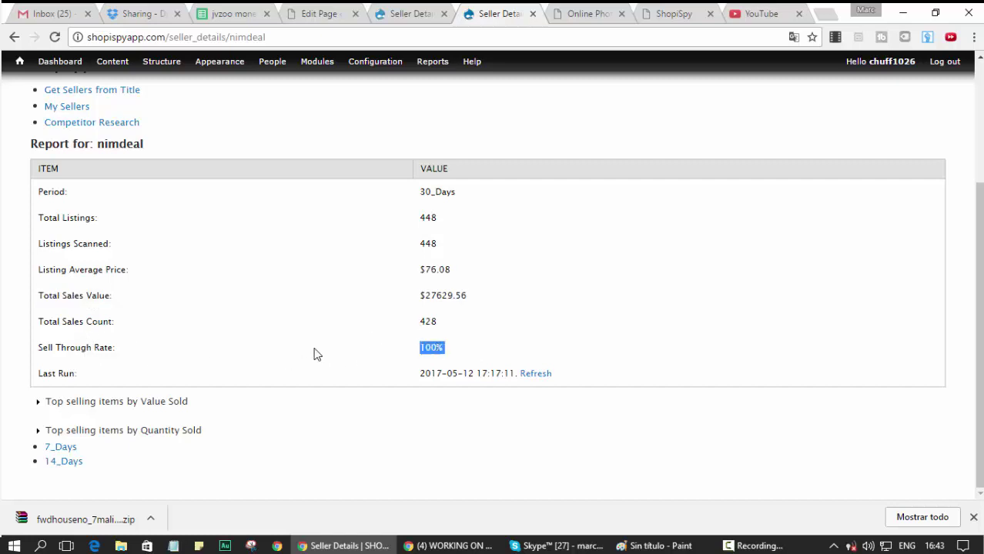
{"action": "left_click", "coordinate": [78, 377]}
{"action": "triple_click", "coordinate": [470, 374]}
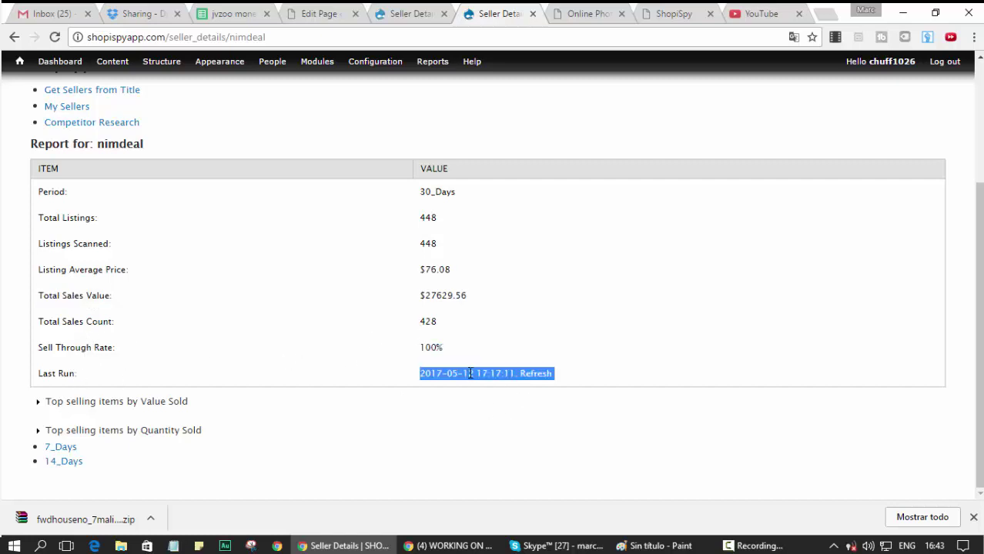
{"action": "double_click", "coordinate": [464, 373]}
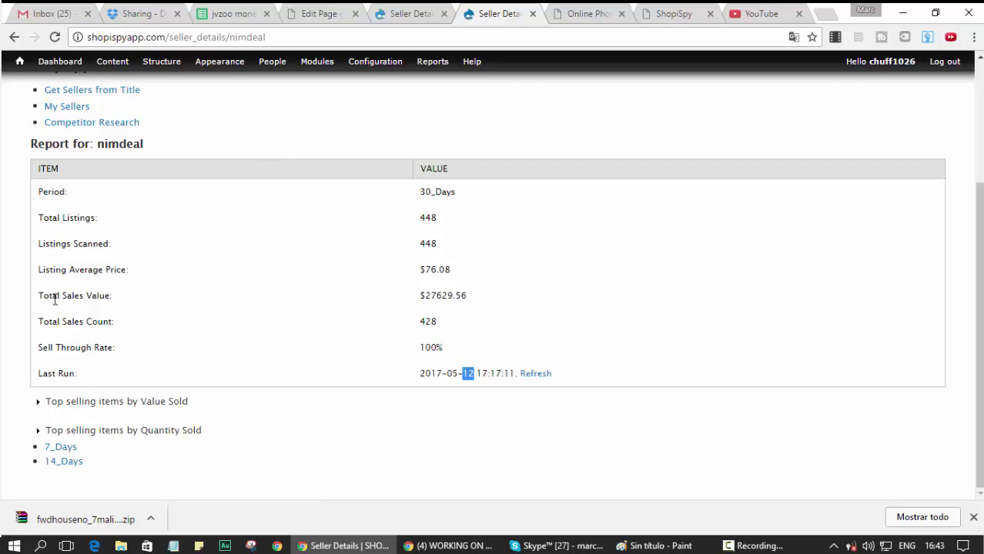
{"action": "left_click", "coordinate": [126, 433]}
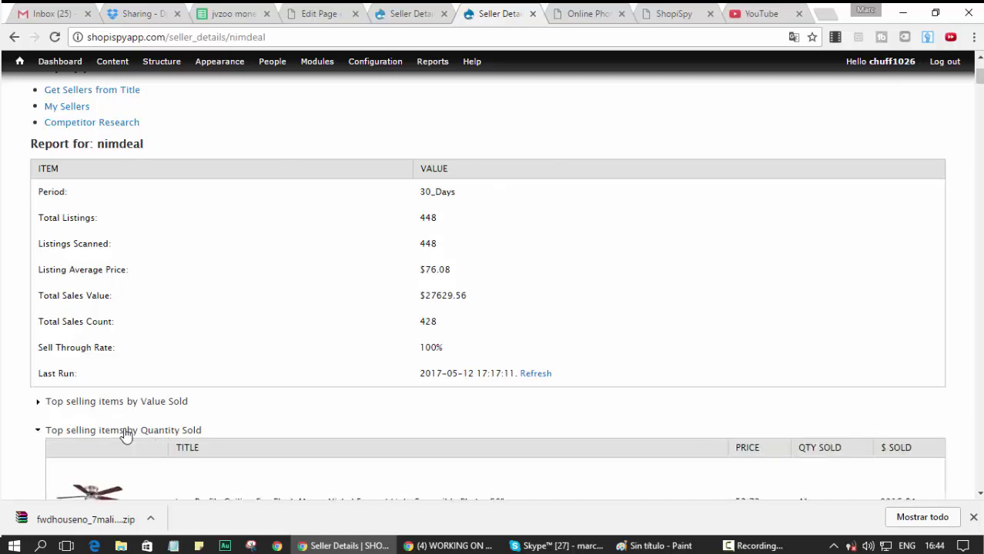
Step: Expand top items by Value Sold, confirm the ceiling fan leads at $2216.84, and scroll back to the stats
{"action": "scroll", "coordinate": [415, 262], "scroll_direction": "down", "scroll_amount": 4}
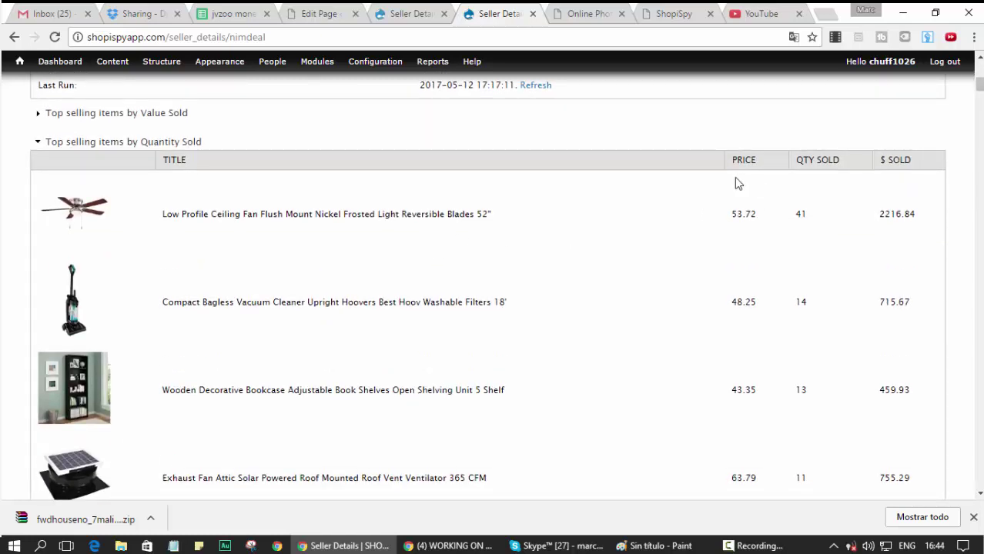
{"action": "left_click", "coordinate": [134, 117]}
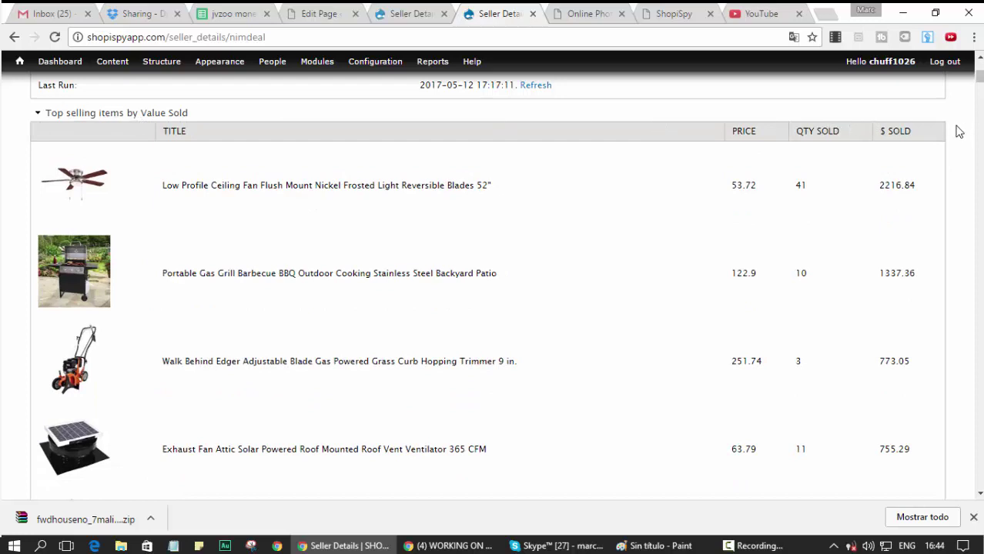
{"action": "scroll", "coordinate": [930, 174], "scroll_direction": "down", "scroll_amount": 6}
{"action": "scroll", "coordinate": [931, 178], "scroll_direction": "up", "scroll_amount": 8}
{"action": "scroll", "coordinate": [920, 350], "scroll_direction": "down", "scroll_amount": 1}
{"action": "double_click", "coordinate": [892, 328]}
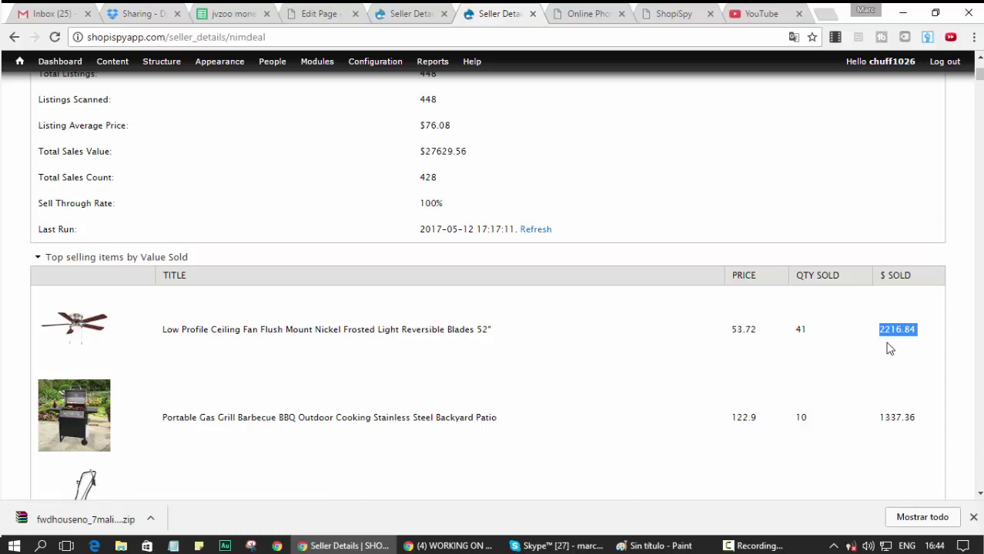
{"action": "scroll", "coordinate": [867, 323], "scroll_direction": "down", "scroll_amount": 12}
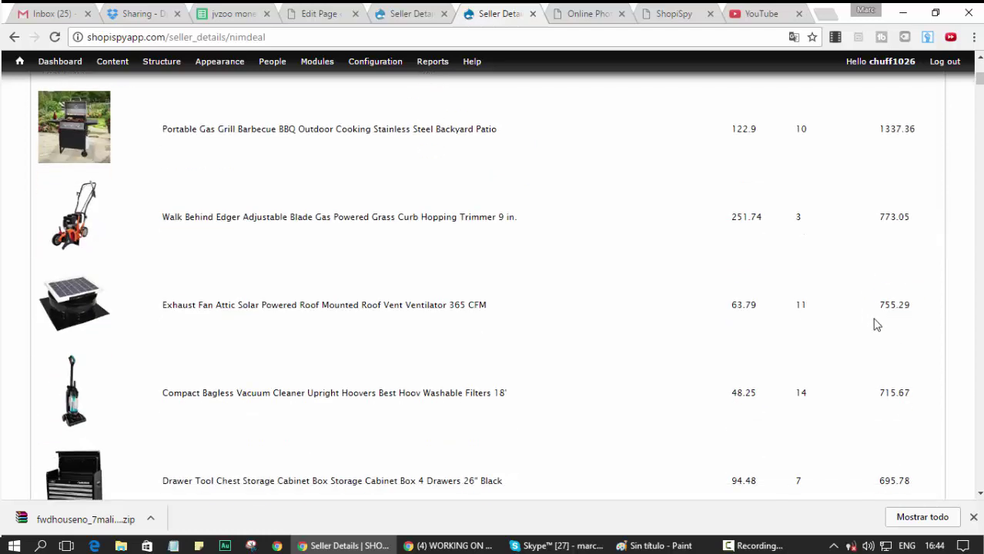
{"action": "scroll", "coordinate": [868, 310], "scroll_direction": "down", "scroll_amount": 5}
{"action": "scroll", "coordinate": [866, 308], "scroll_direction": "up", "scroll_amount": 20}
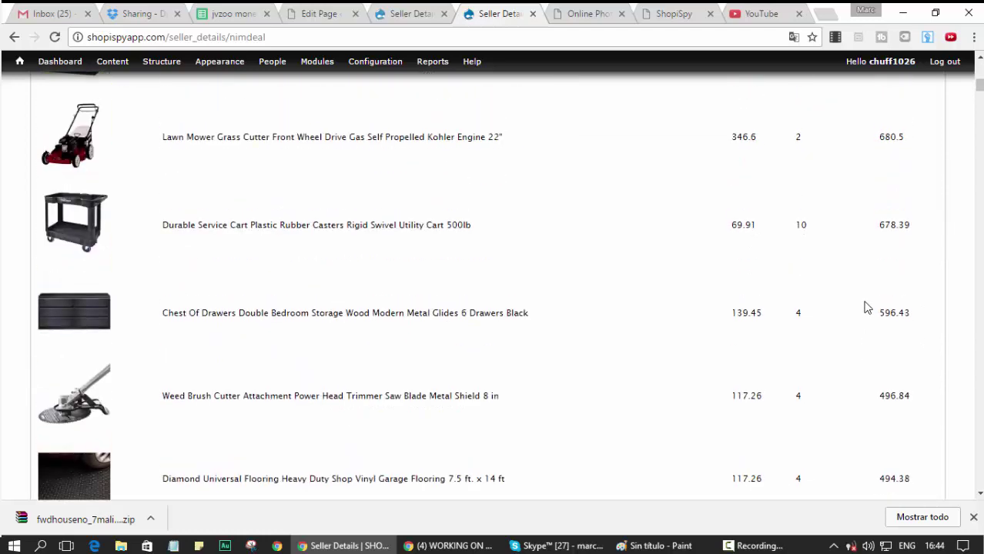
{"action": "scroll", "coordinate": [512, 216], "scroll_direction": "down", "scroll_amount": 8}
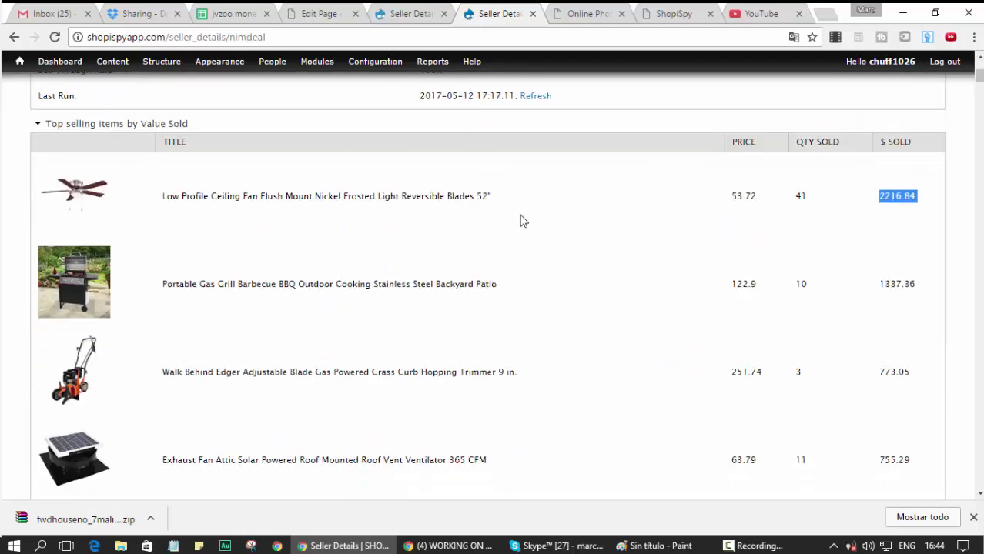
{"action": "scroll", "coordinate": [358, 165], "scroll_direction": "up", "scroll_amount": 4}
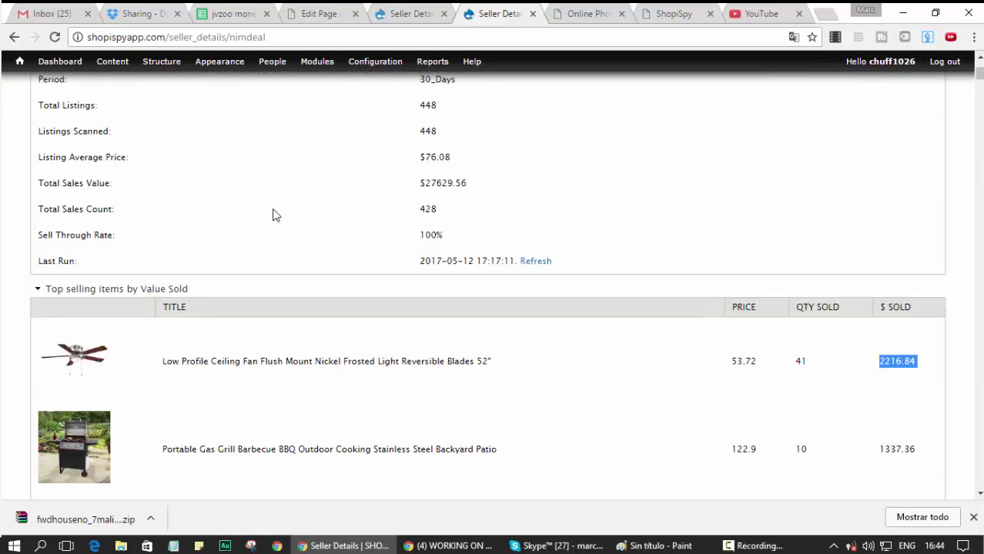
Step: Preview the ceiling fan and grill listings in new tabs, close them, and collapse the value-sold list
{"action": "right_click", "coordinate": [101, 359]}
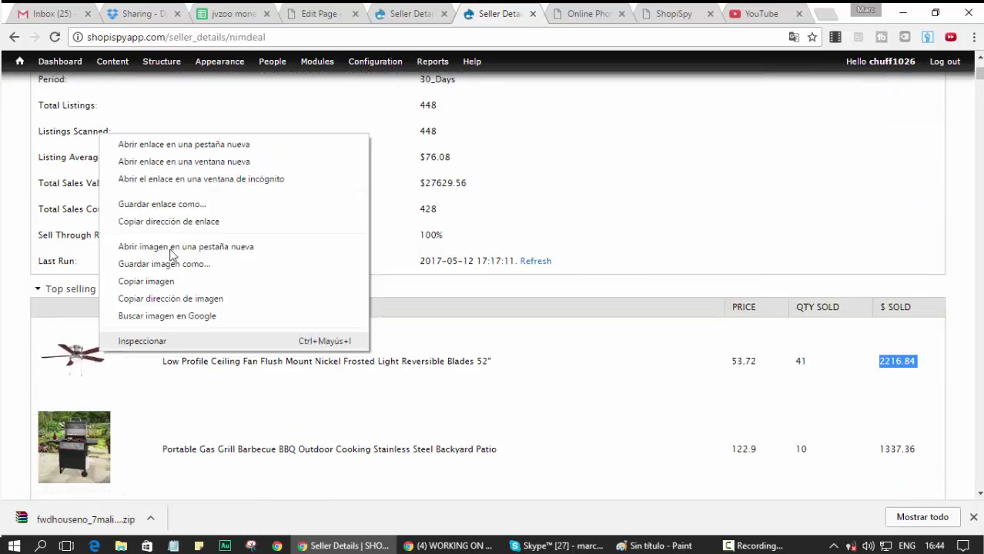
{"action": "left_click", "coordinate": [207, 147]}
{"action": "right_click", "coordinate": [71, 466]}
{"action": "left_click", "coordinate": [209, 214]}
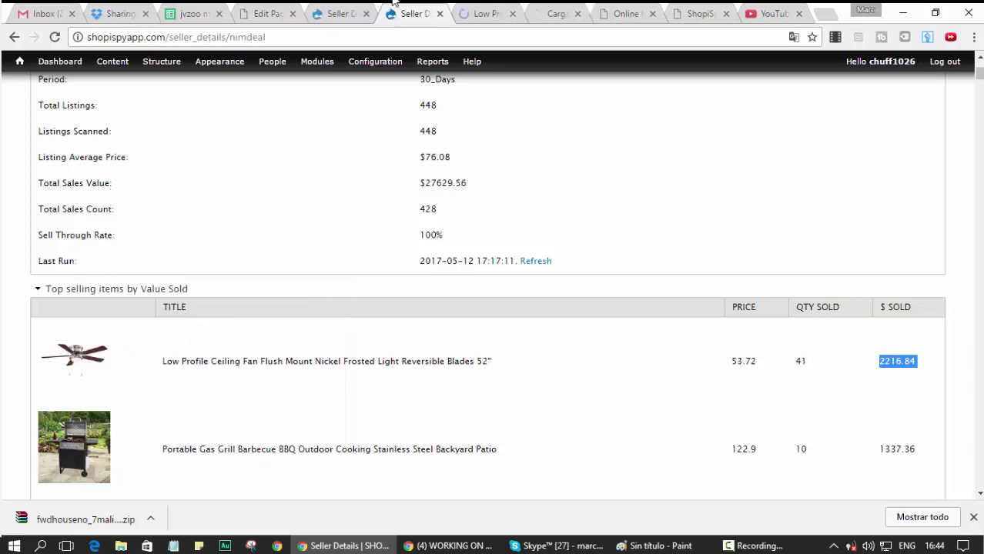
{"action": "left_click", "coordinate": [500, 17]}
{"action": "left_click", "coordinate": [508, 14]}
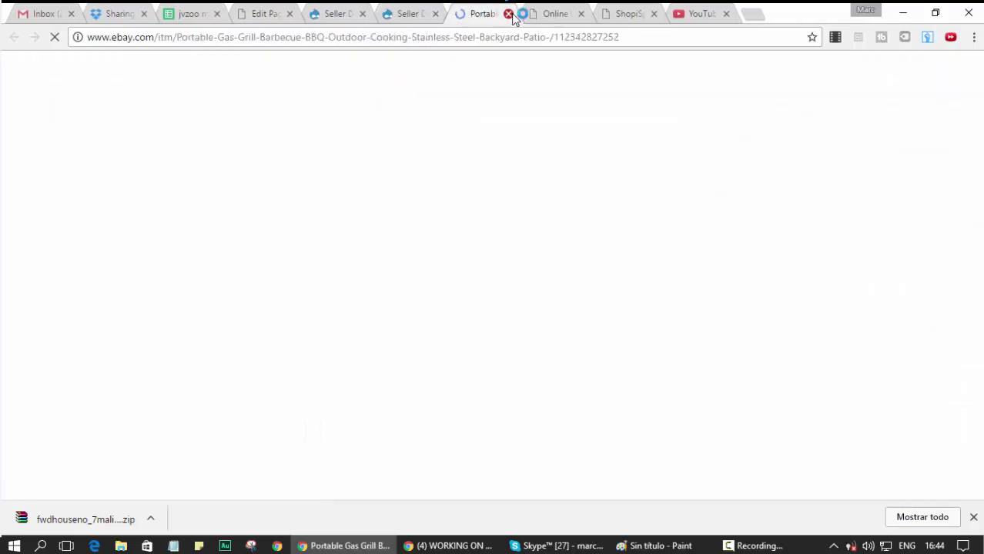
{"action": "left_click", "coordinate": [508, 14]}
{"action": "left_click", "coordinate": [38, 288]}
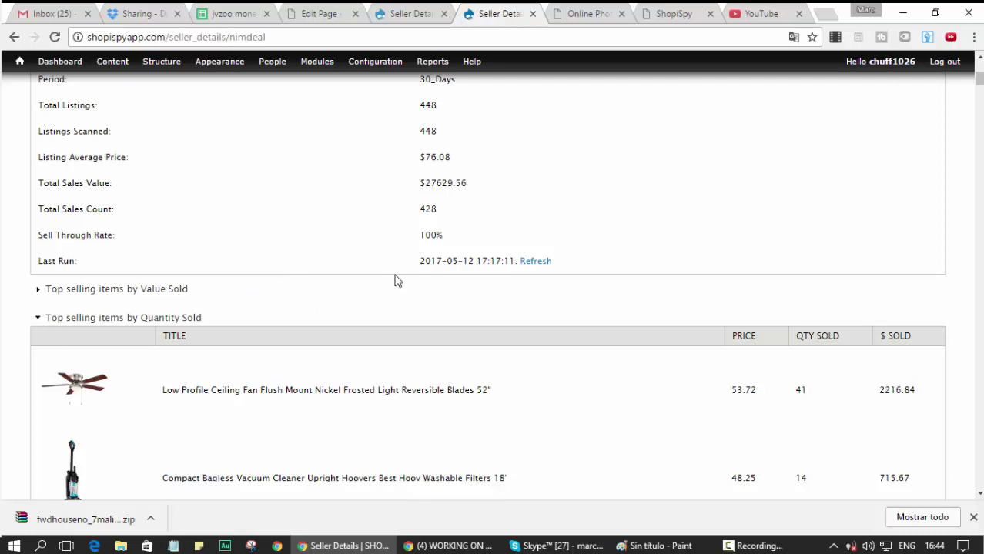
Step: Review quantities sold: ceiling fan 41, vacuum 14, bookcase 13, exhaust fan 11, TV stand 11
{"action": "scroll", "coordinate": [381, 280], "scroll_direction": "down", "scroll_amount": 1}
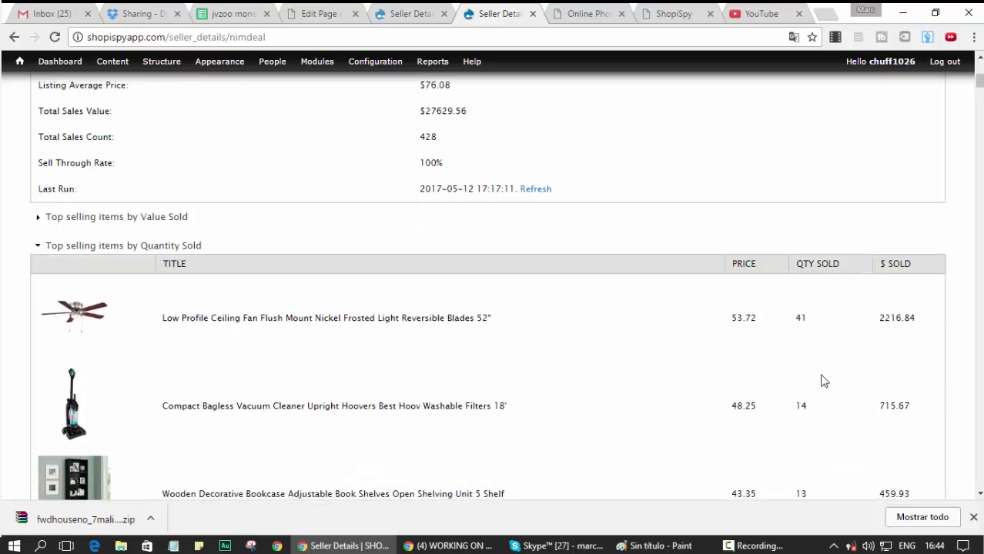
{"action": "scroll", "coordinate": [801, 213], "scroll_direction": "down", "scroll_amount": 3}
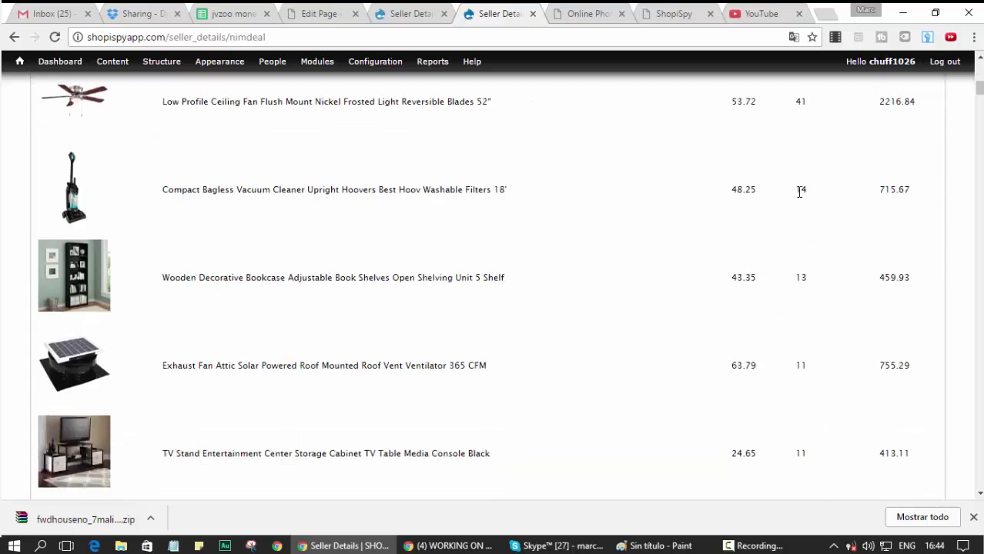
{"action": "double_click", "coordinate": [798, 102]}
{"action": "double_click", "coordinate": [799, 194]}
{"action": "double_click", "coordinate": [801, 277]}
{"action": "double_click", "coordinate": [800, 365]}
{"action": "double_click", "coordinate": [801, 453]}
{"action": "scroll", "coordinate": [827, 326], "scroll_direction": "down", "scroll_amount": 4}
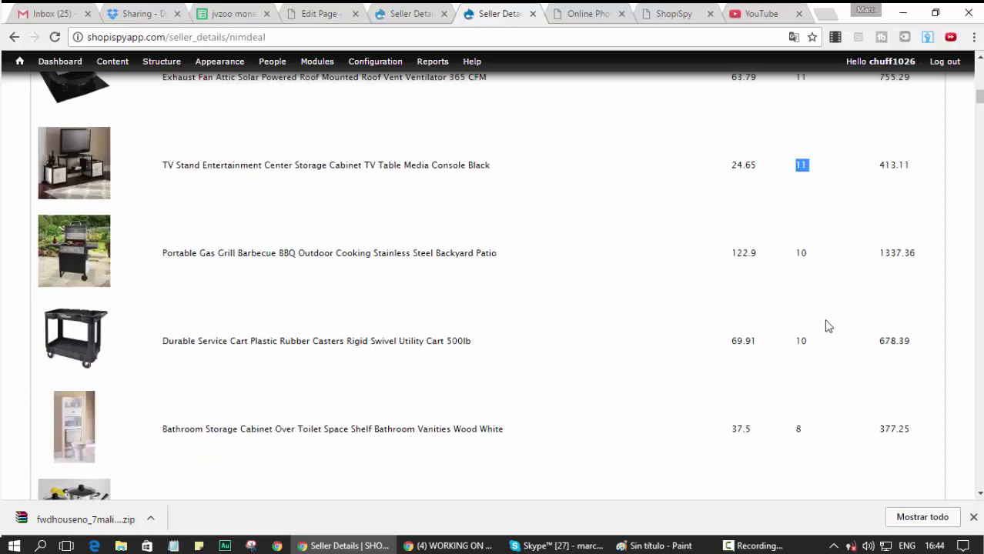
{"action": "scroll", "coordinate": [827, 323], "scroll_direction": "down", "scroll_amount": 3}
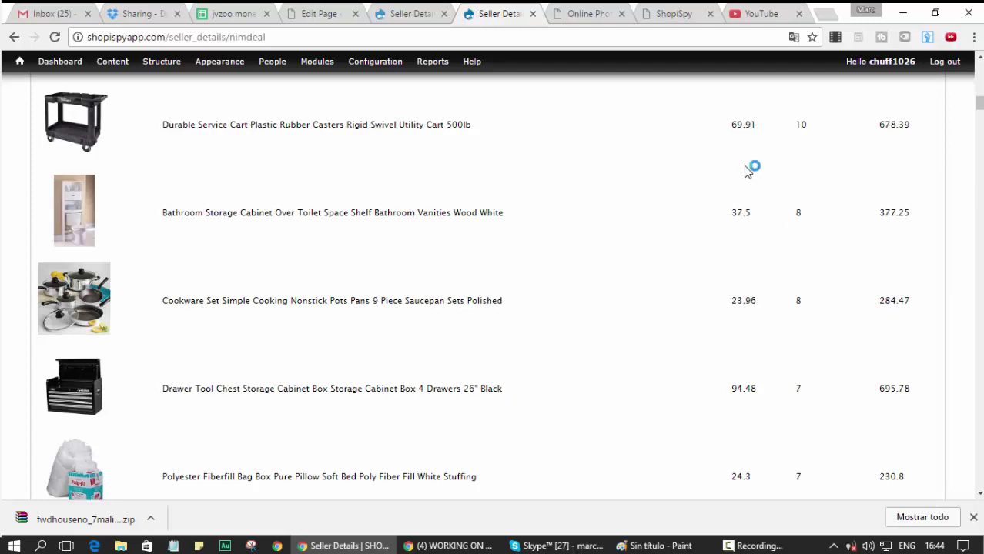
{"action": "scroll", "coordinate": [751, 171], "scroll_direction": "up", "scroll_amount": 10}
{"action": "scroll", "coordinate": [855, 235], "scroll_direction": "down", "scroll_amount": 15}
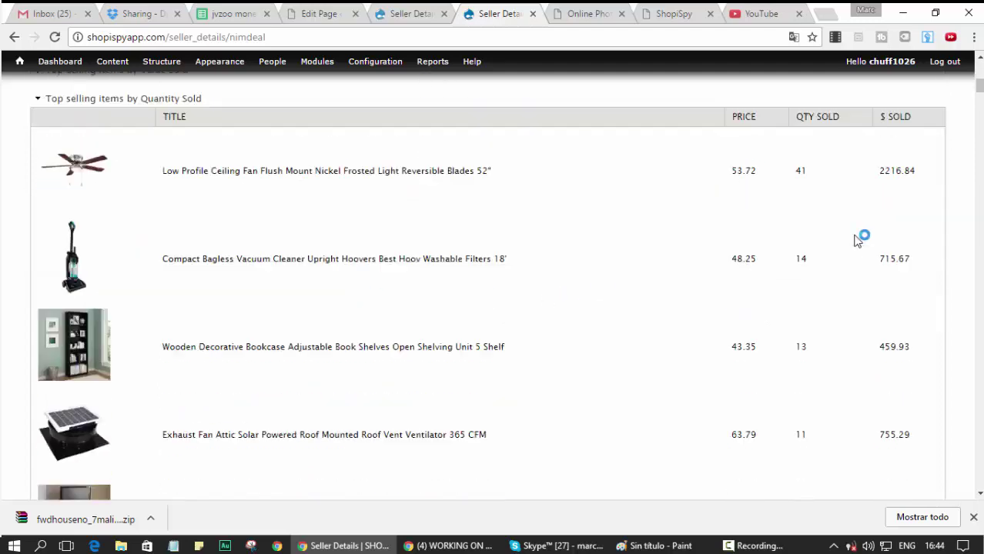
{"action": "scroll", "coordinate": [835, 237], "scroll_direction": "down", "scroll_amount": 10}
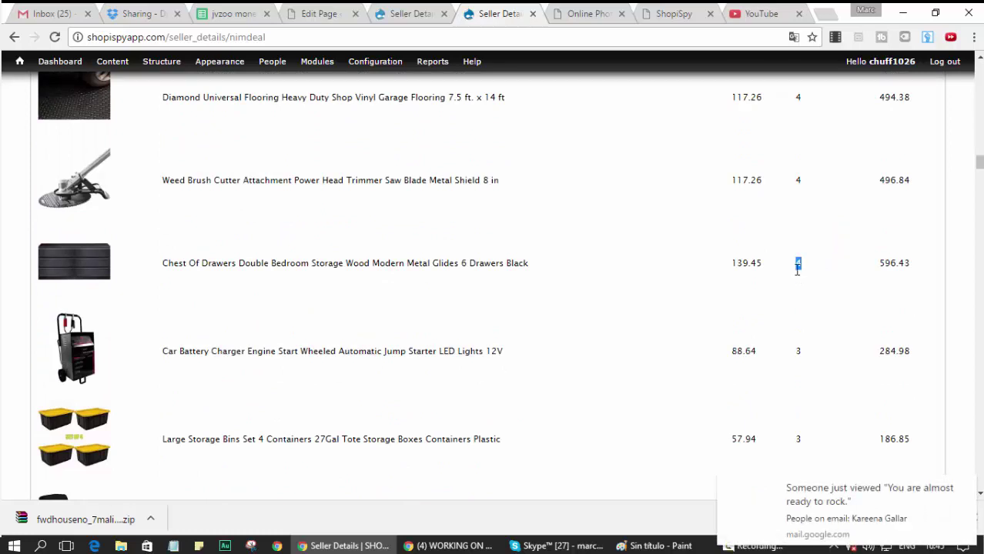
Step: Open the chest of drawers, weed brush cutter and garage flooring listings in new tabs
{"action": "right_click", "coordinate": [32, 266]}
{"action": "right_click", "coordinate": [61, 266]}
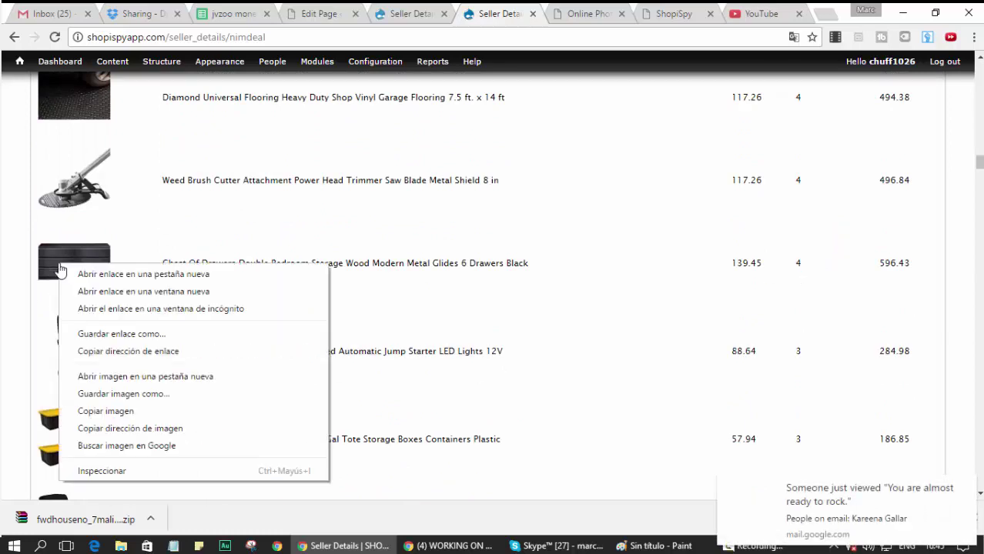
{"action": "left_click", "coordinate": [112, 275]}
{"action": "right_click", "coordinate": [83, 200]}
{"action": "left_click", "coordinate": [114, 208]}
{"action": "right_click", "coordinate": [90, 98]}
{"action": "left_click", "coordinate": [116, 101]}
{"action": "scroll", "coordinate": [453, 298], "scroll_direction": "up", "scroll_amount": 3}
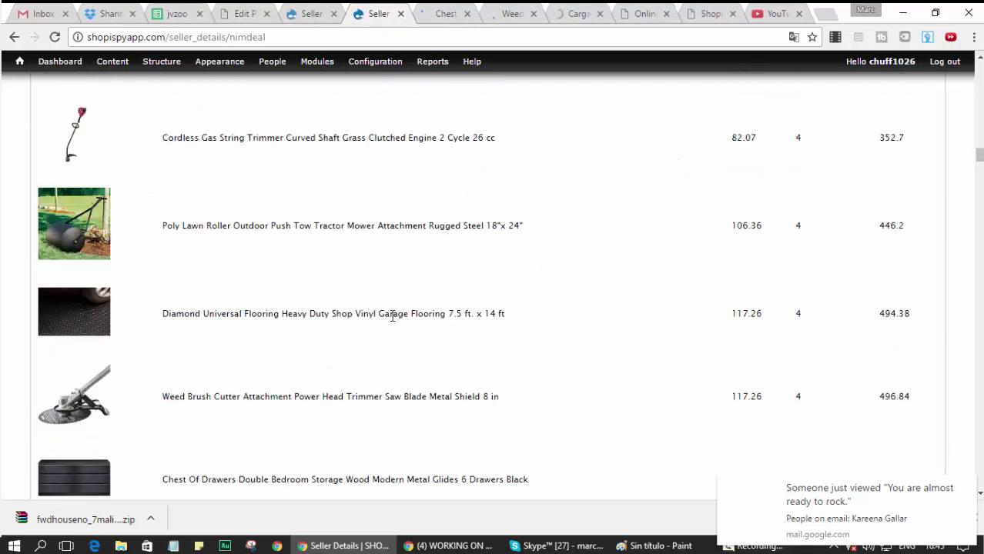
{"action": "left_click", "coordinate": [426, 8]}
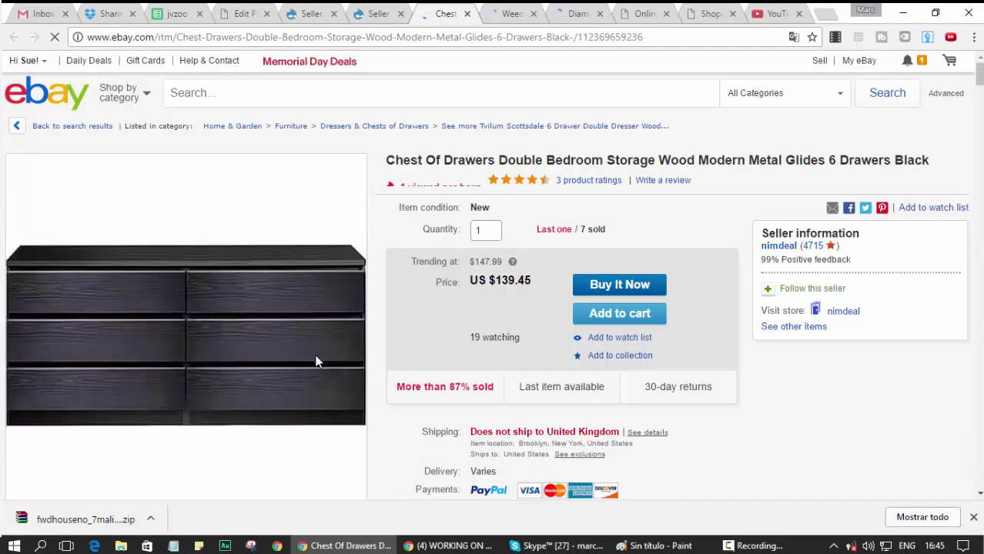
Step: Look over the chest of drawers listing, close all three listing tabs, and return to nimdeal's report
{"action": "scroll", "coordinate": [238, 440], "scroll_direction": "down", "scroll_amount": 3}
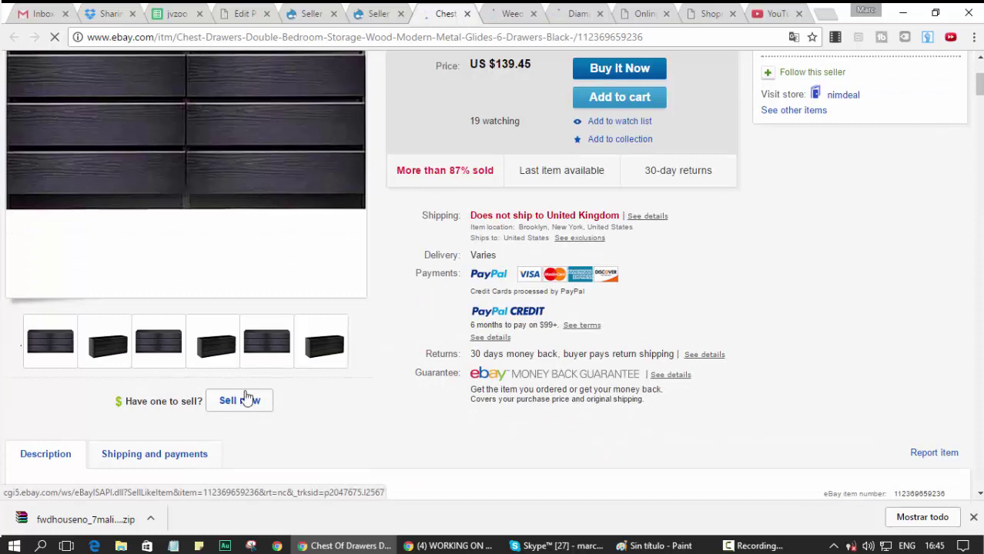
{"action": "left_click", "coordinate": [467, 15]}
{"action": "left_click", "coordinate": [467, 15]}
{"action": "left_click", "coordinate": [466, 15]}
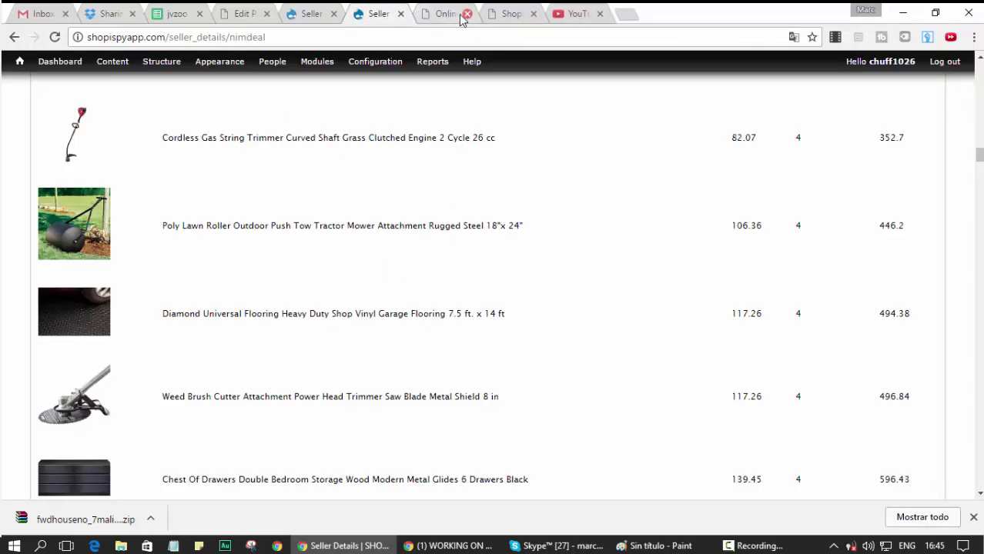
{"action": "left_click", "coordinate": [324, 10]}
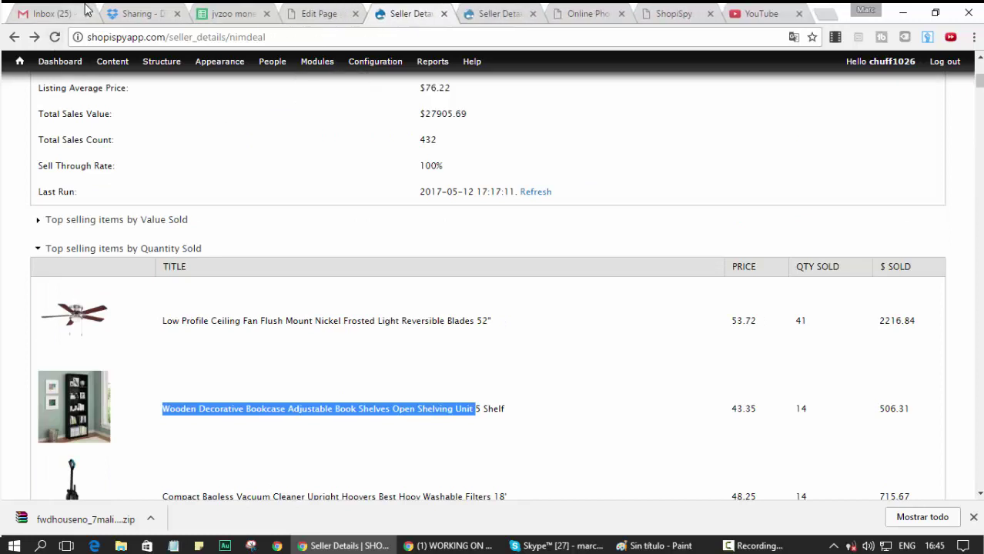
{"action": "left_click", "coordinate": [77, 11]}
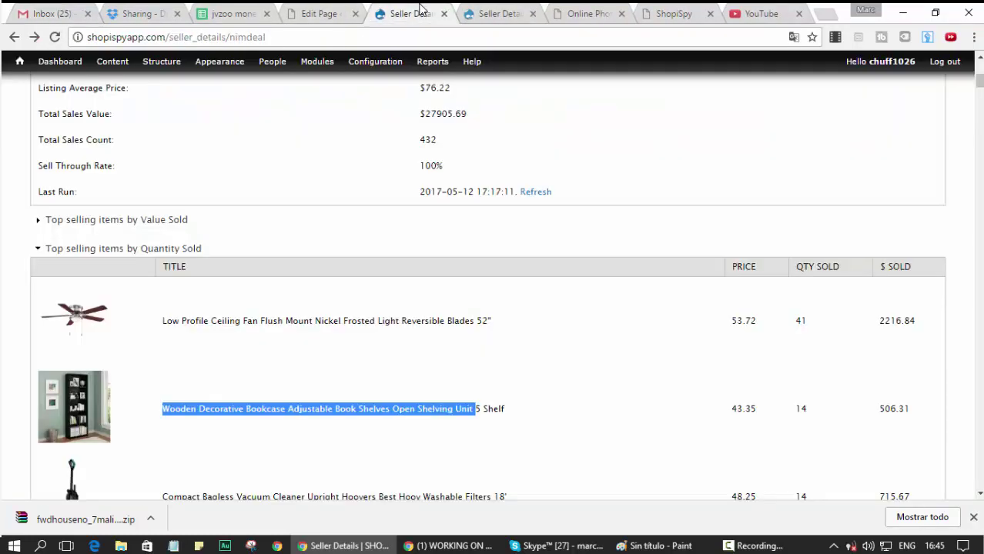